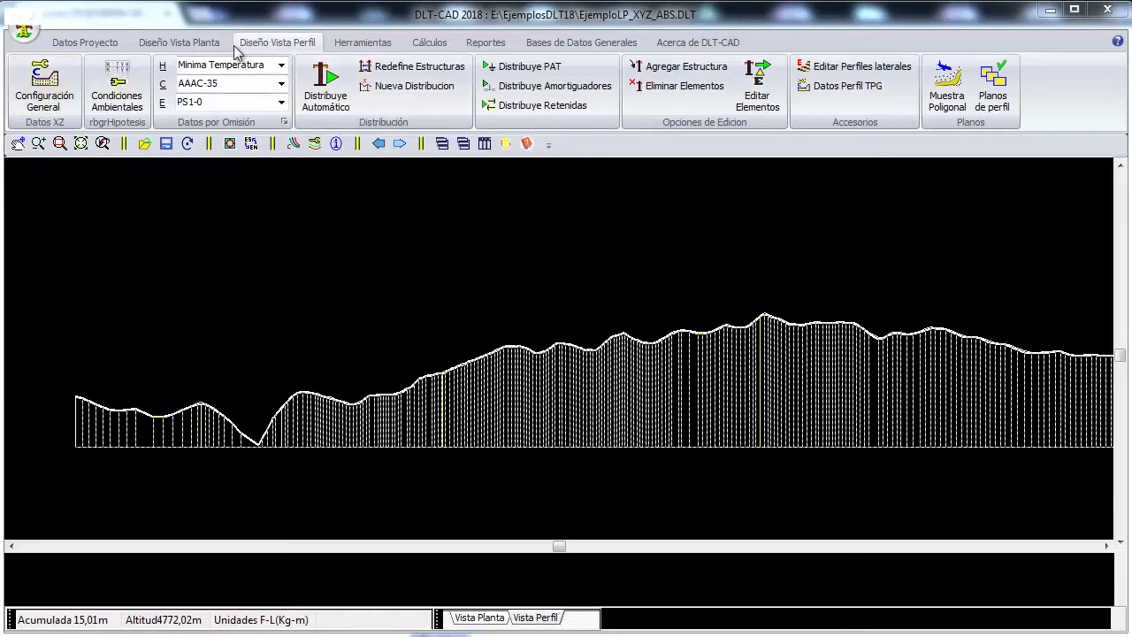
Open the general configuration's design settings and set the line's voltage level to 138kV.
left_click(44, 84)
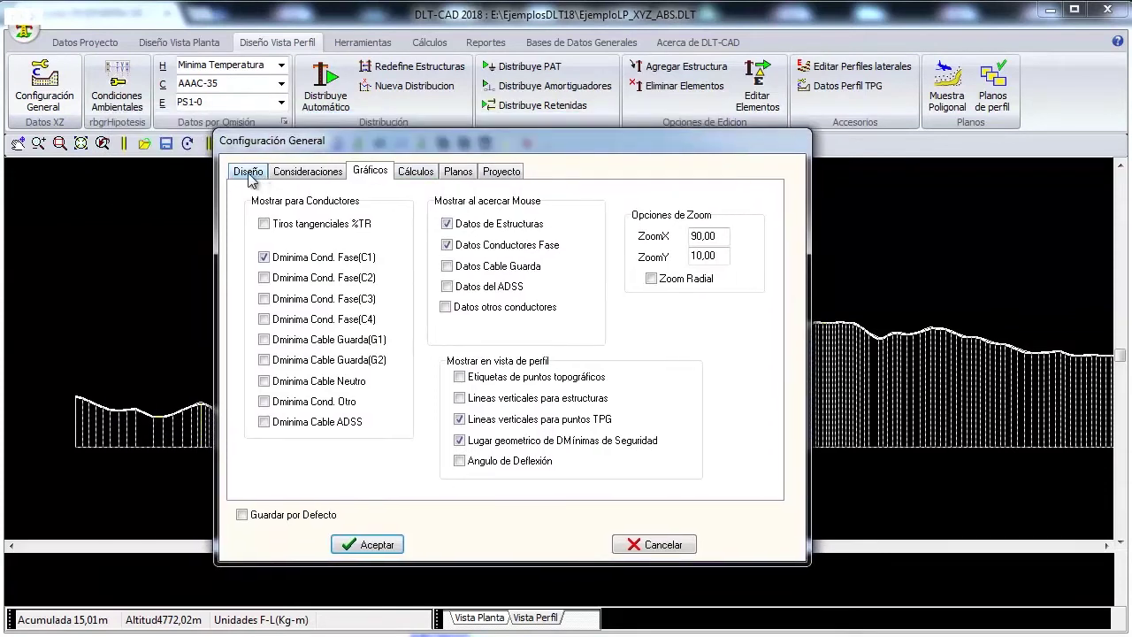
left_click(249, 174)
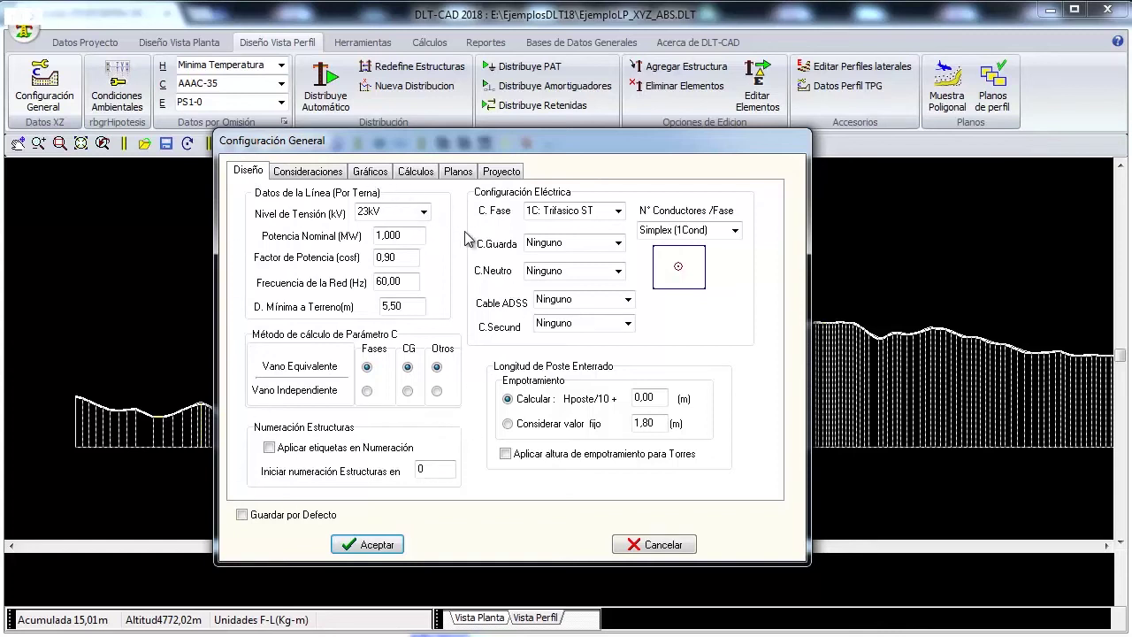
left_click(424, 213)
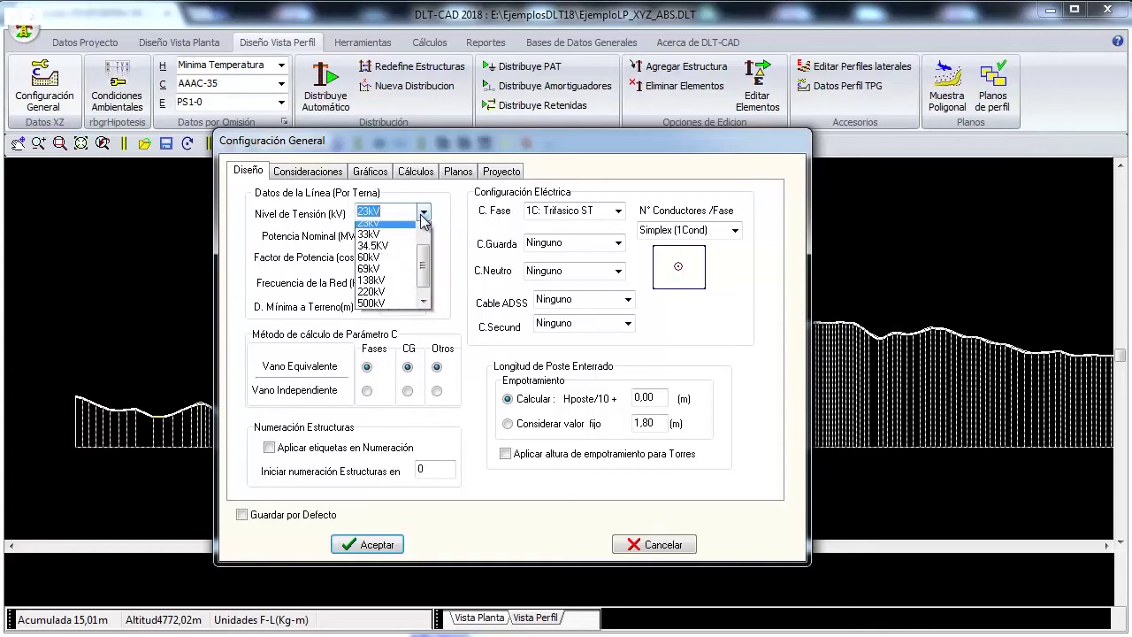
left_click(422, 217)
left_click(422, 217)
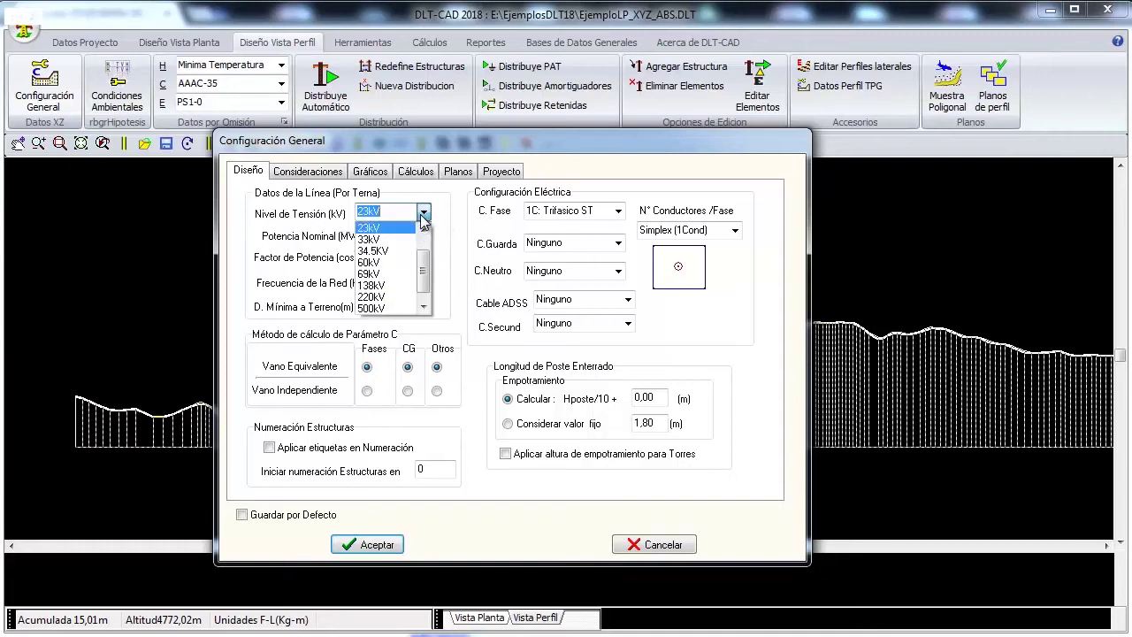
left_click(388, 285)
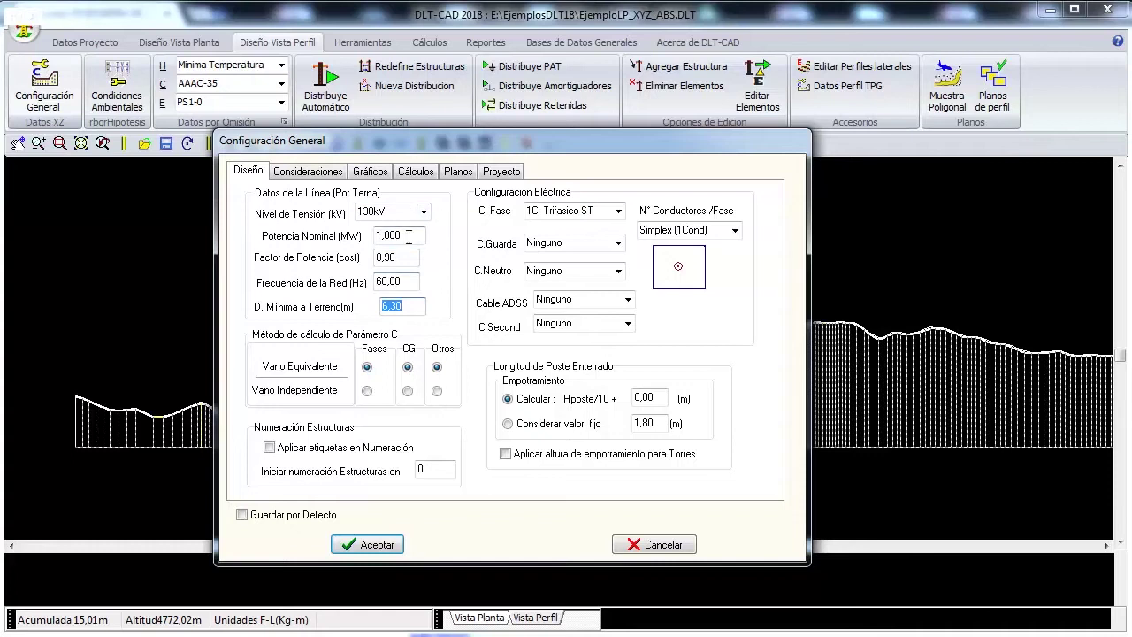
left_click(419, 307)
left_click_drag(421, 308, 358, 311)
Set the line's voltage level to 23kV and the minimum distance to ground to 5,5 m.
left_click(424, 212)
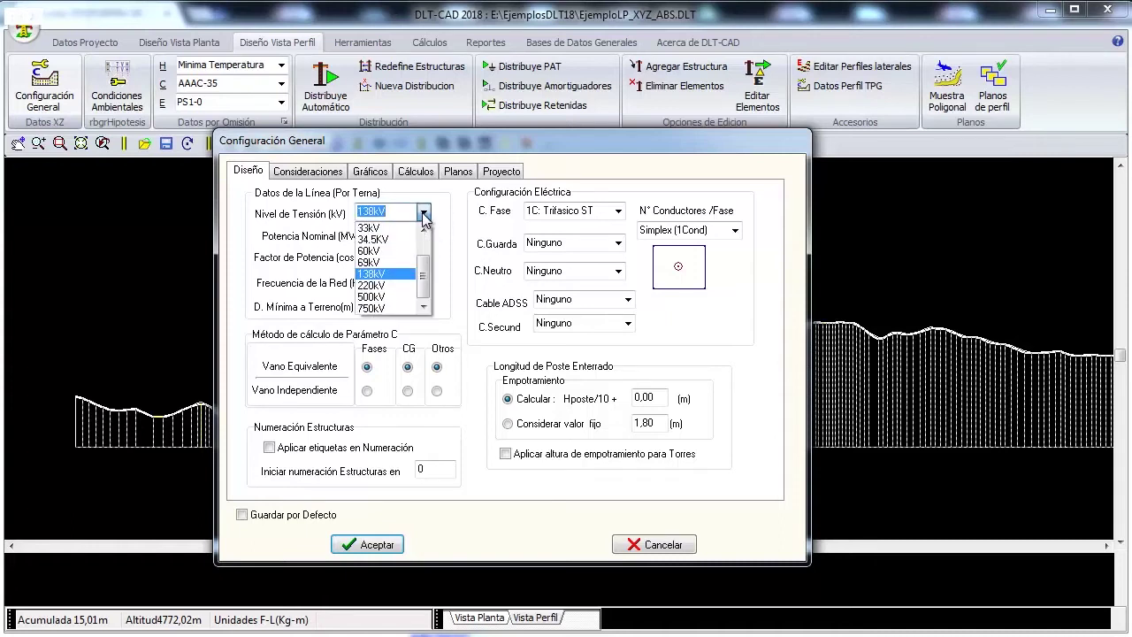
scroll(417, 231, "up", 3)
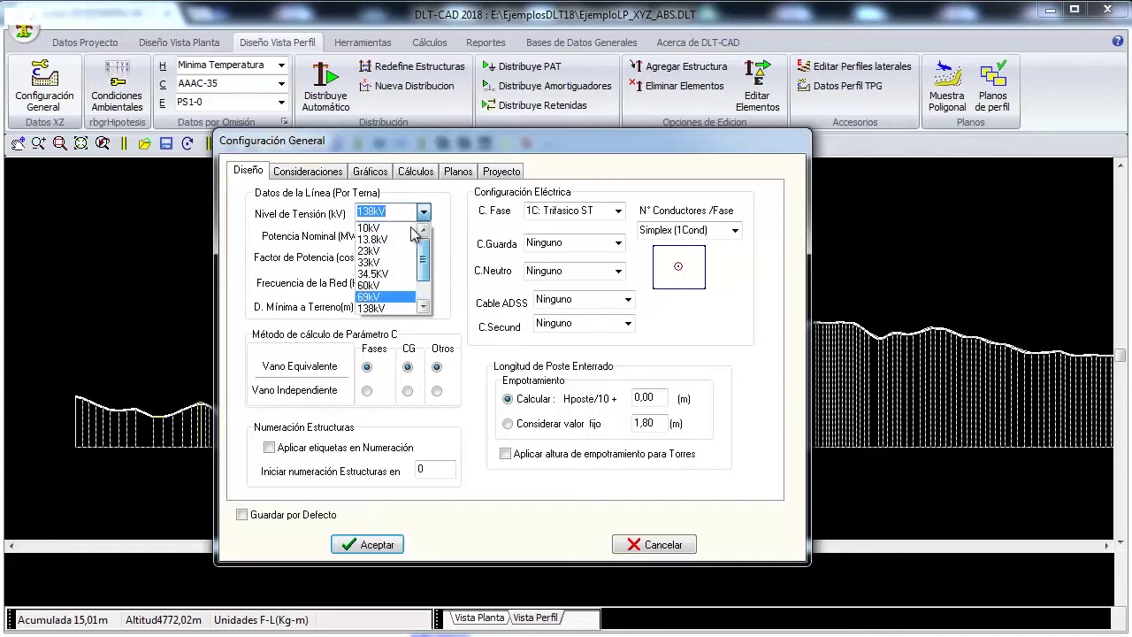
left_click(394, 251)
left_click(412, 305)
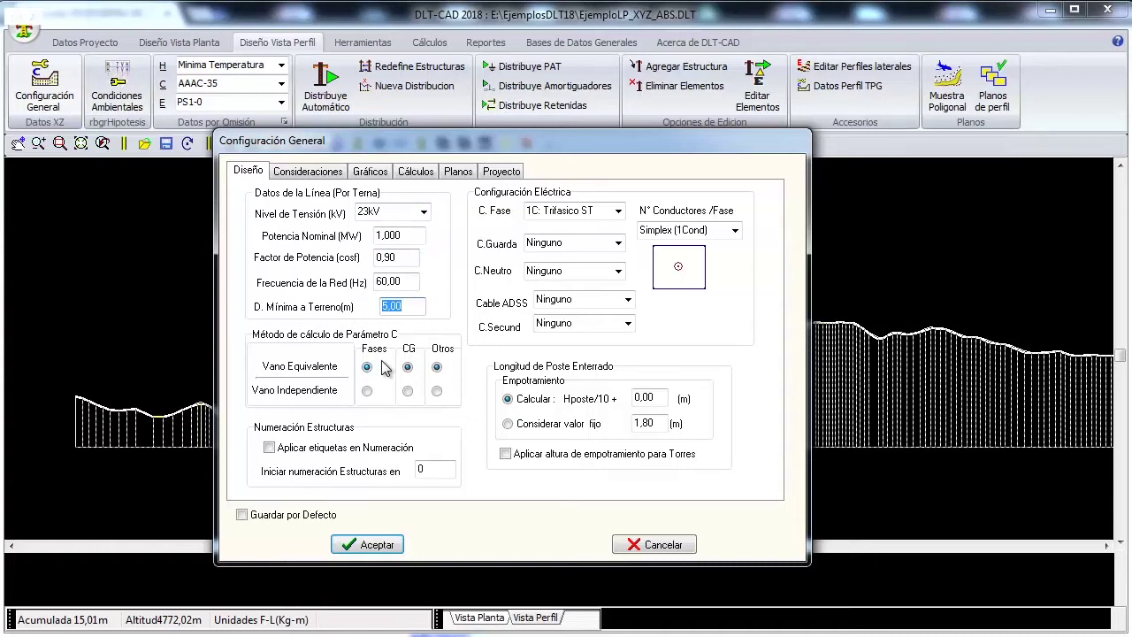
left_click(402, 307)
type("5")
left_click(437, 368)
left_click(367, 391)
left_click(408, 391)
left_click(437, 391)
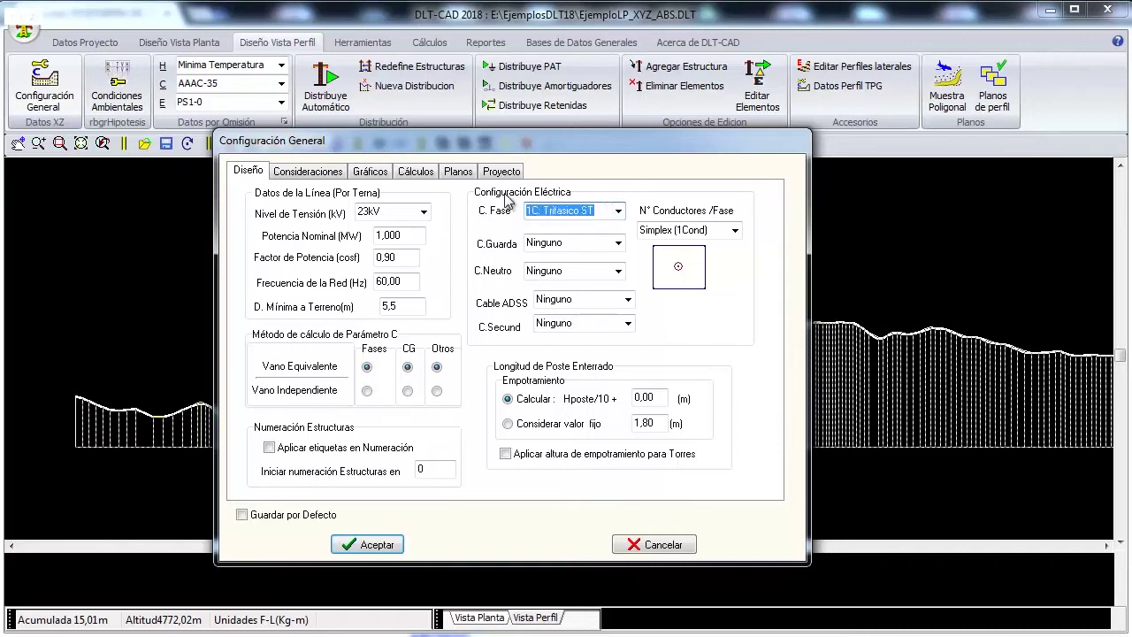
Select 1C: Trifasico ST as the phase configuration and Simplex (1Cond) as the number of conductors per phase.
left_click(619, 212)
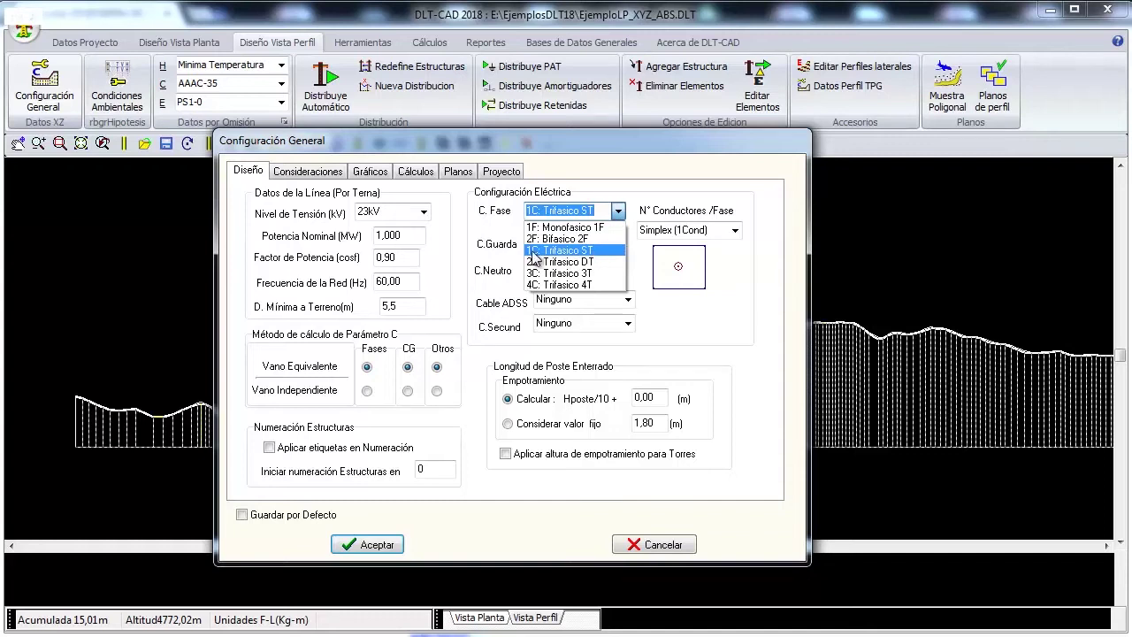
left_click(596, 252)
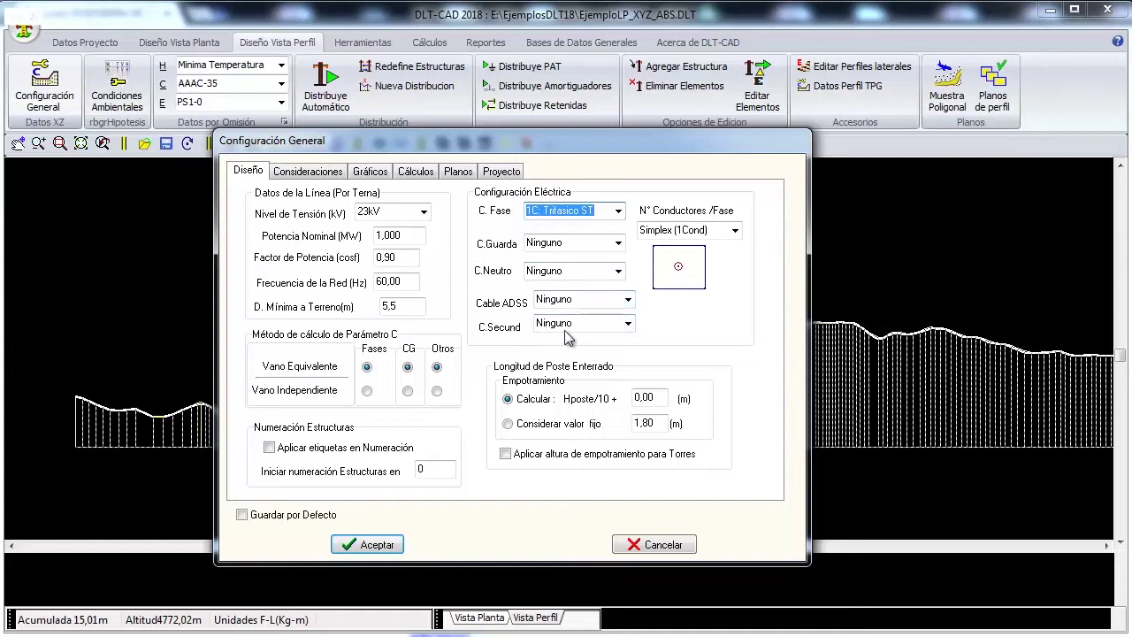
left_click(734, 230)
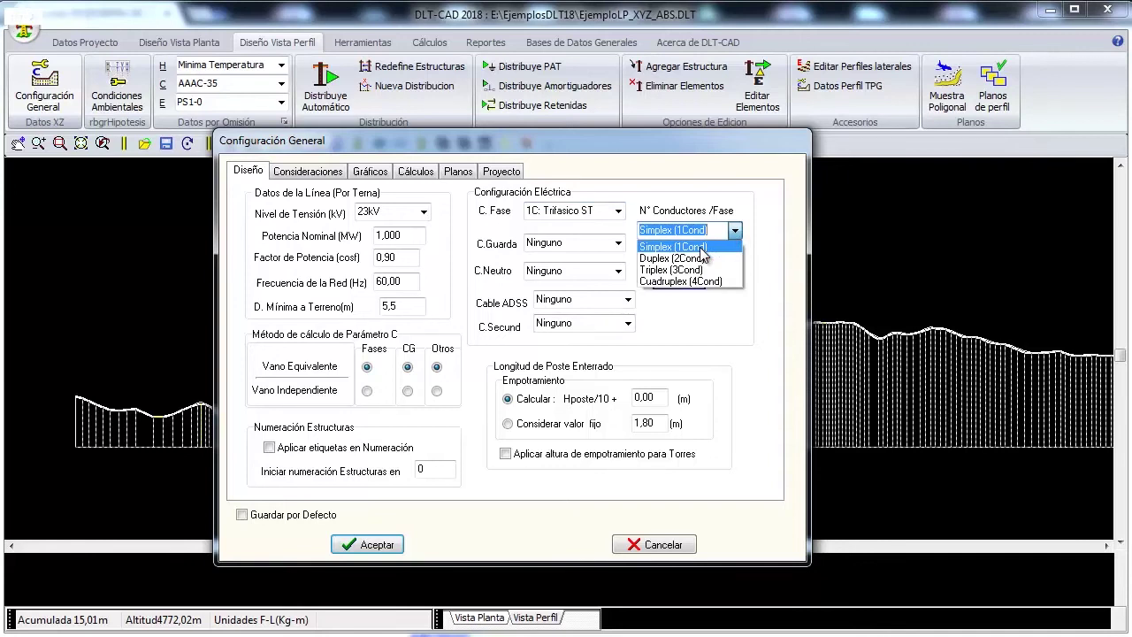
left_click(702, 248)
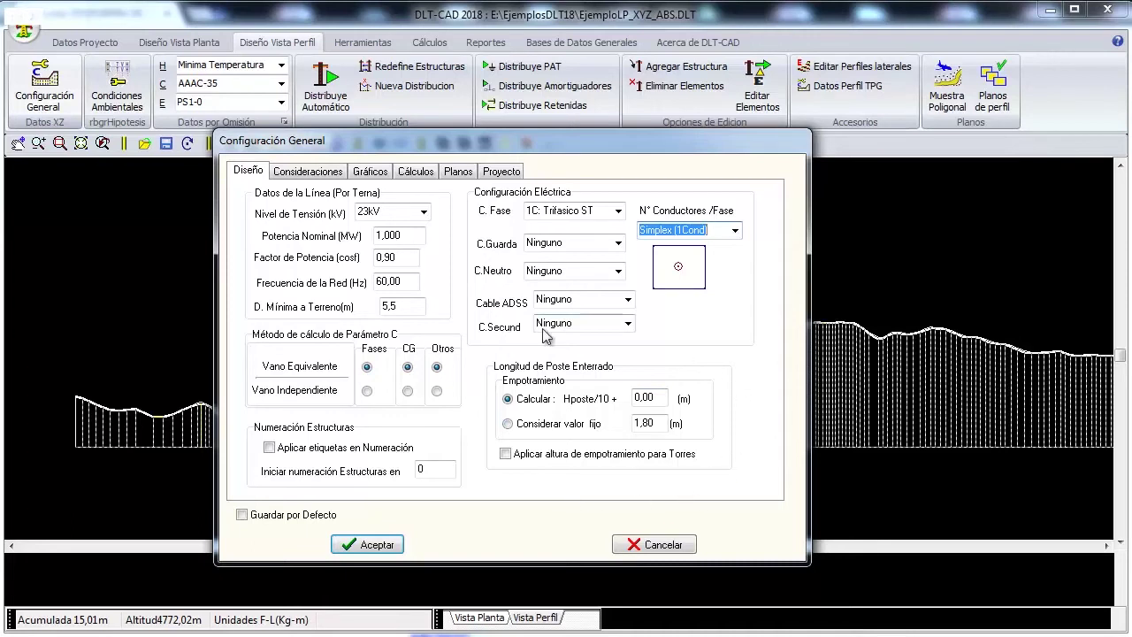
Set the amount added to Hposte/10 in the calculated pole embedment to 0 m.
left_click(644, 399)
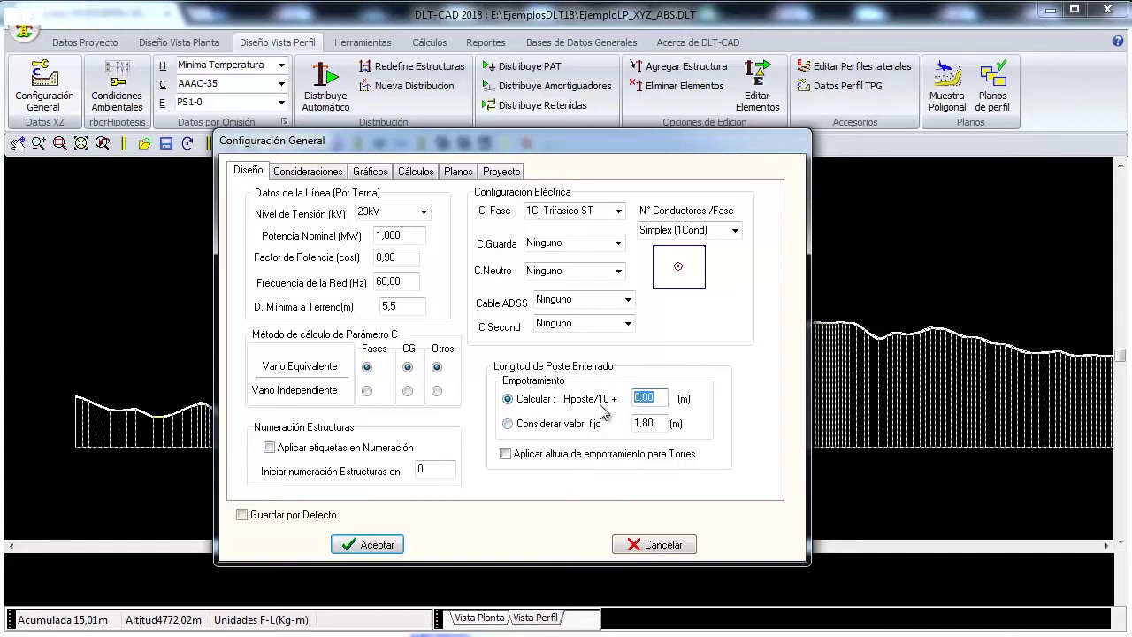
type("0,")
left_click_drag(657, 399, 581, 399)
type("0")
double_click(656, 399)
type("0")
In the design considerations, set the minimum span for automatic distribution to 20 m.
left_click(328, 173)
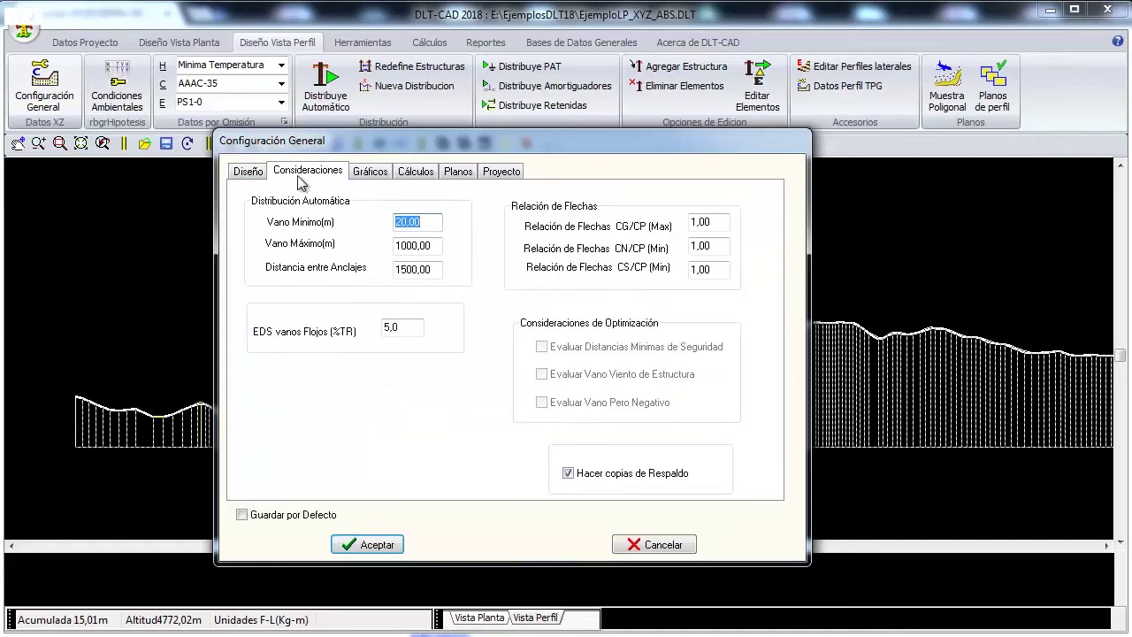
left_click(435, 224)
left_click_drag(367, 224, 328, 247)
type("20")
key("Tab")
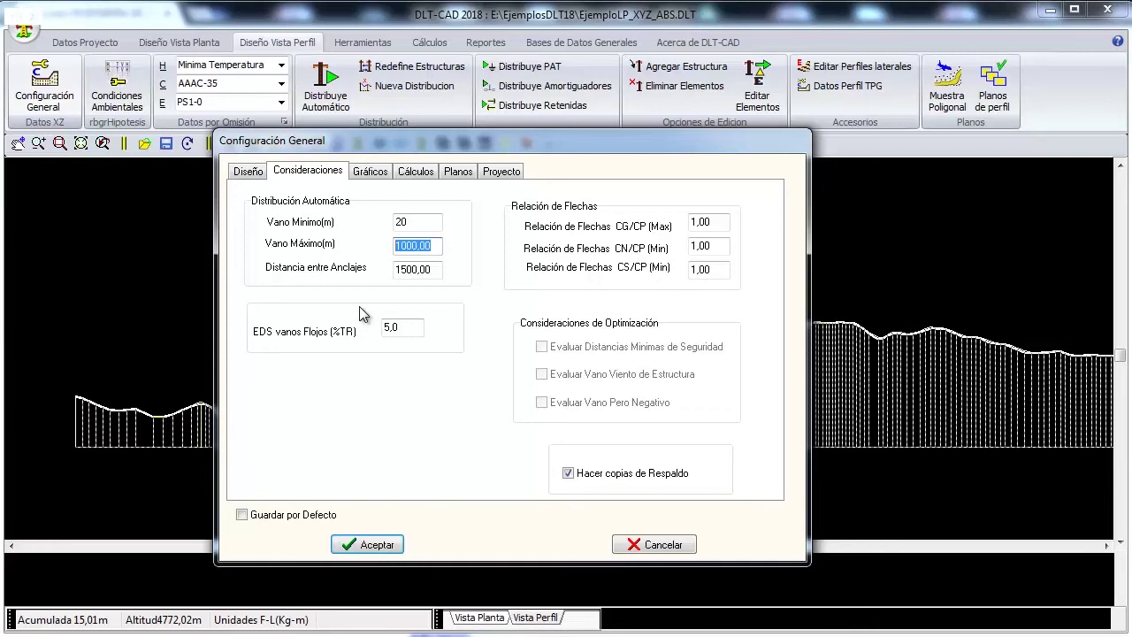
Set the distance between anchors for automatic distribution to 1500.
left_click(437, 250)
left_click_drag(437, 248, 337, 270)
left_click_drag(432, 270, 408, 275)
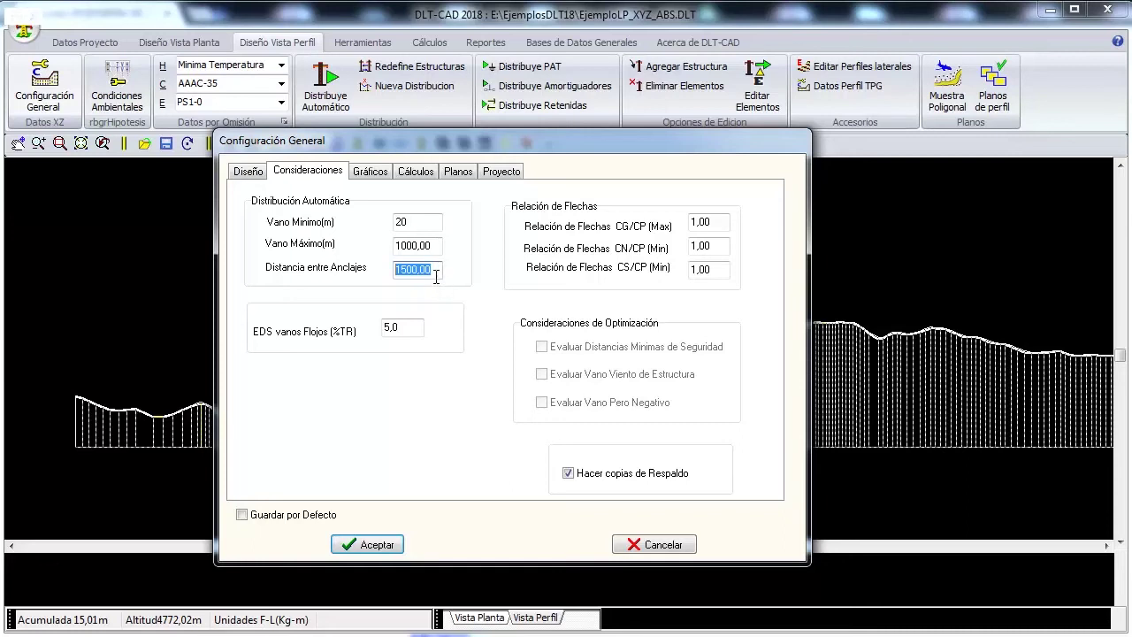
type("1500")
key("Tab")
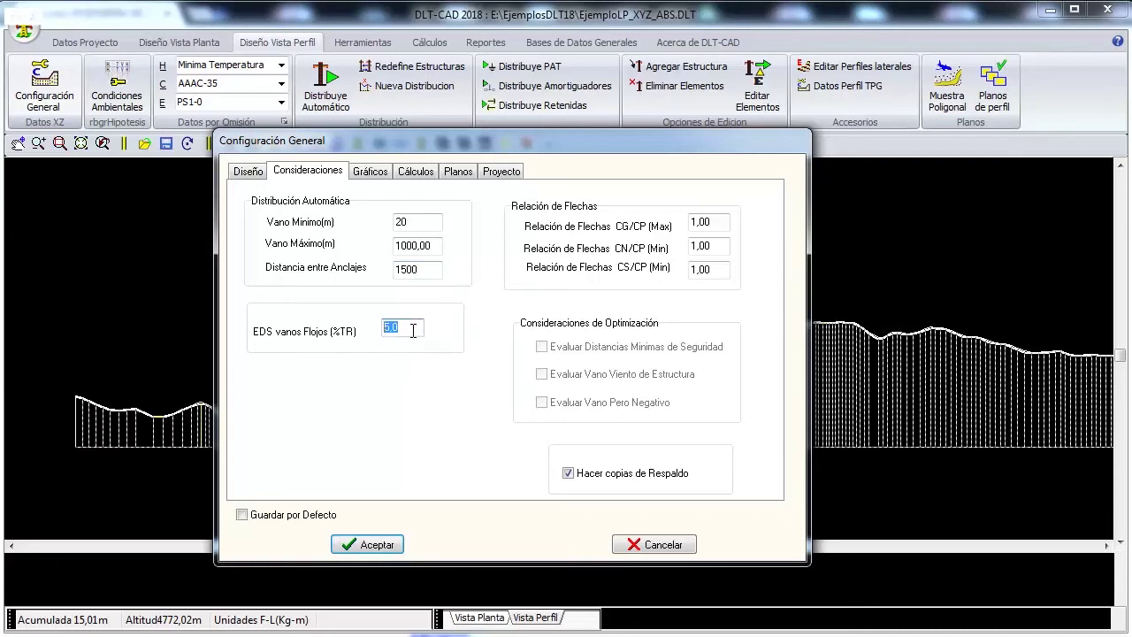
In the calculation settings, try Modelo Genérico for the wind pressure and switch back to Modelo CNE S2011.
left_click(372, 172)
left_click(416, 172)
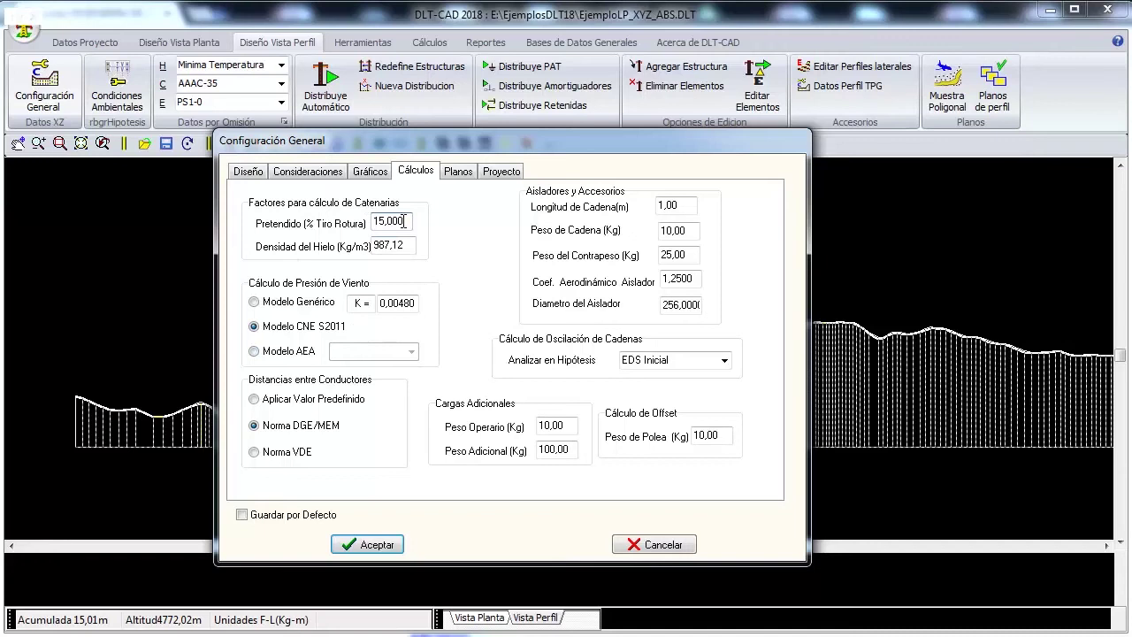
left_click_drag(403, 221, 368, 221)
left_click(255, 302)
left_click_drag(418, 302, 377, 302)
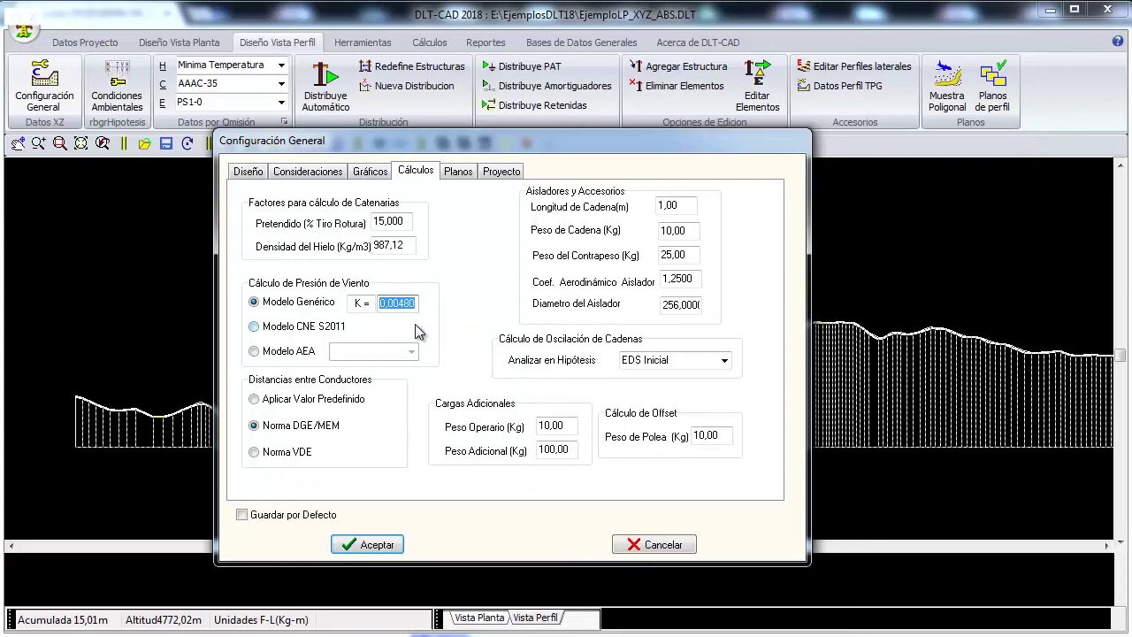
left_click(270, 331)
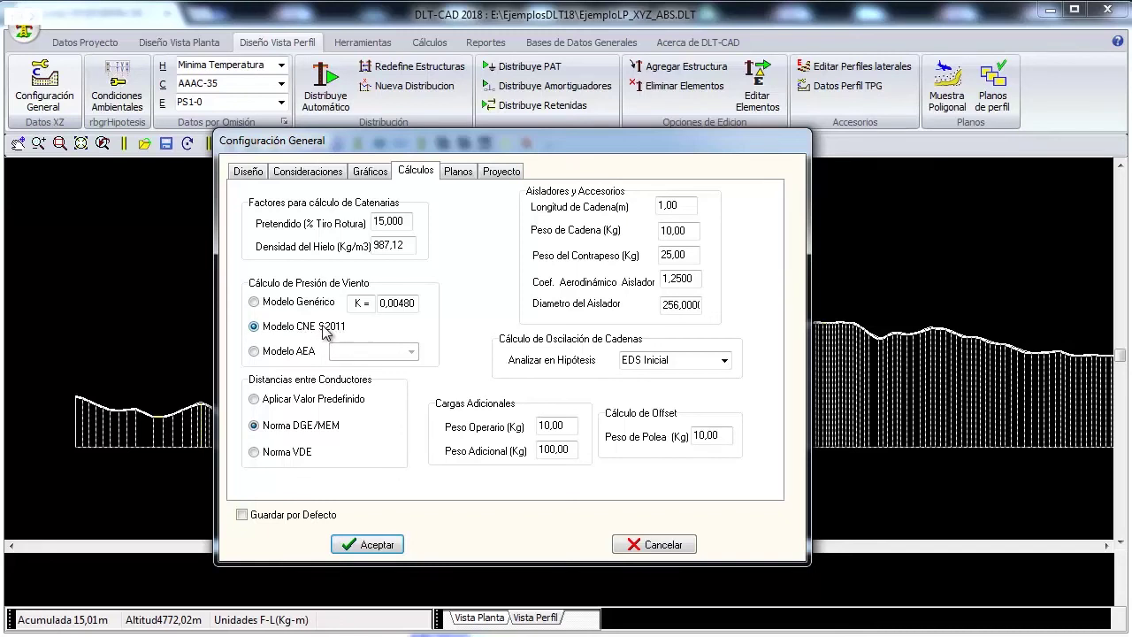
left_click_drag(383, 305, 416, 305)
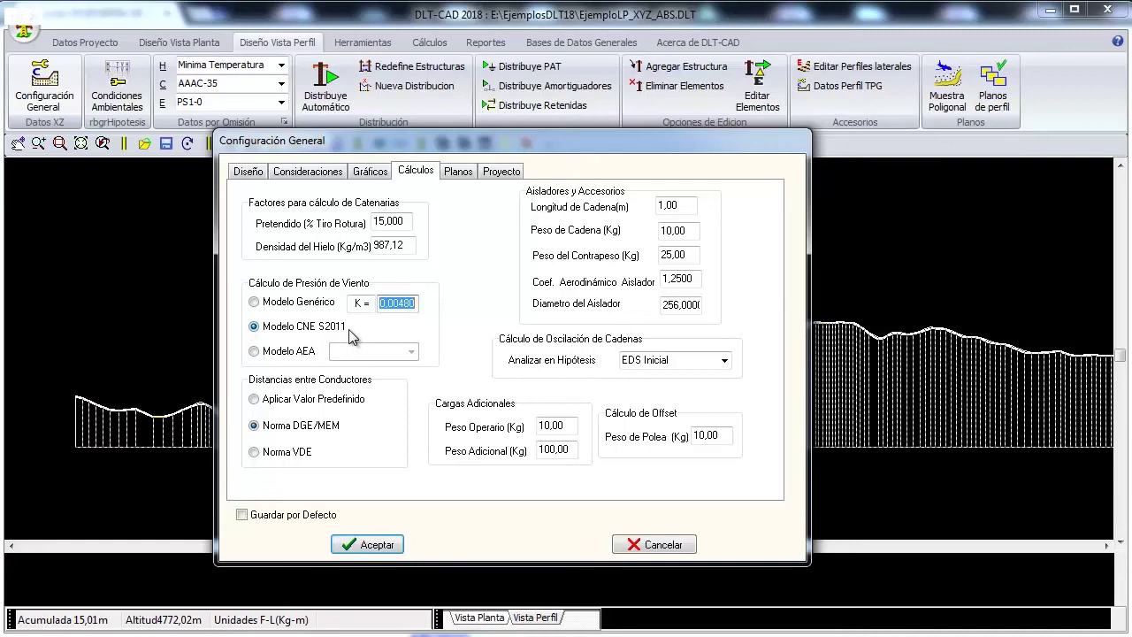
Try Modelo AEA with Exposición B for the wind pressure and return to Modelo CNE S2011.
left_click(283, 354)
left_click(412, 353)
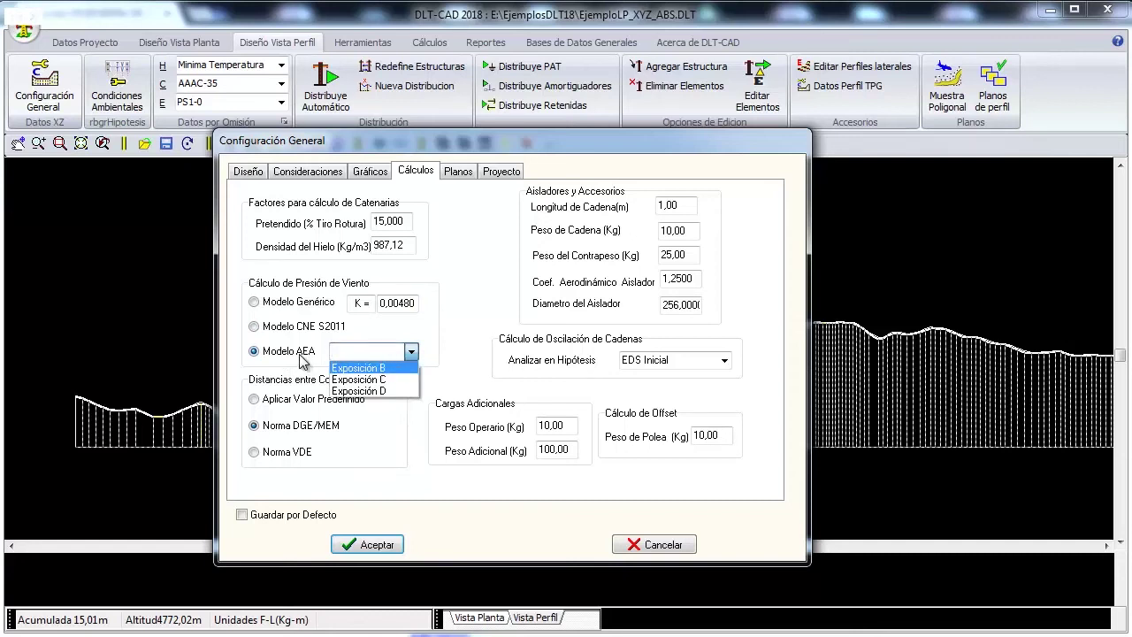
left_click(358, 369)
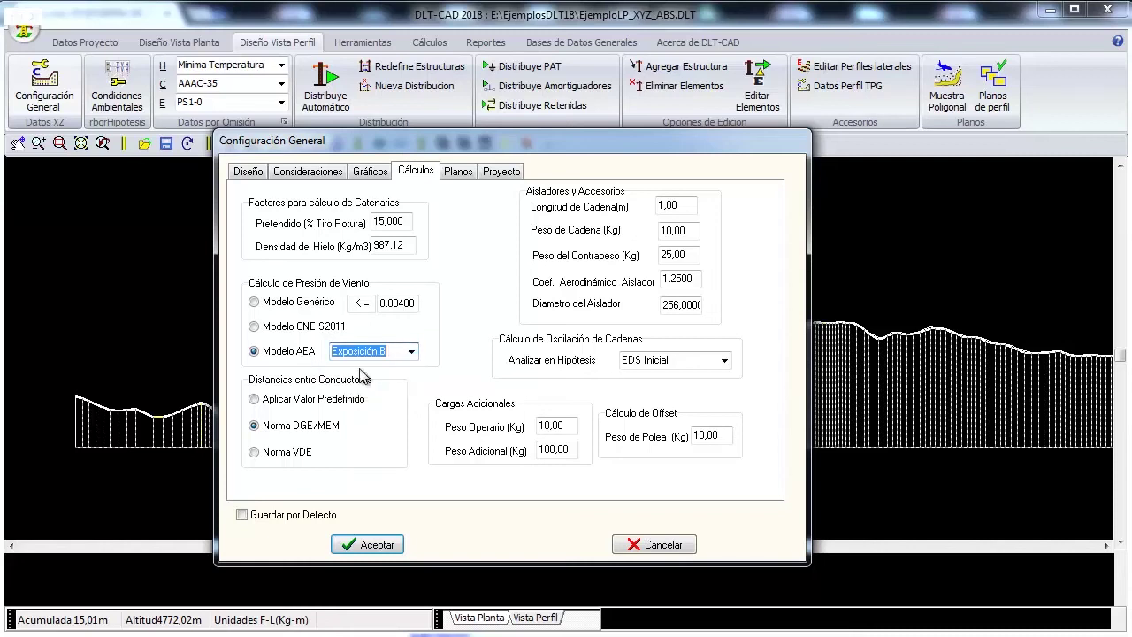
left_click(411, 352)
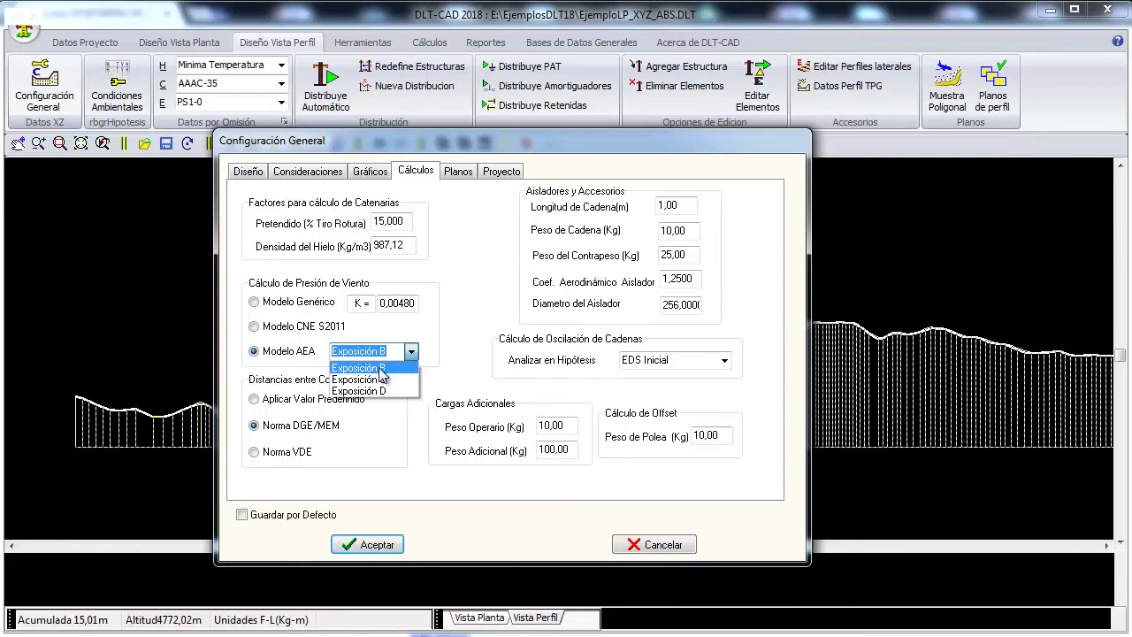
left_click(381, 369)
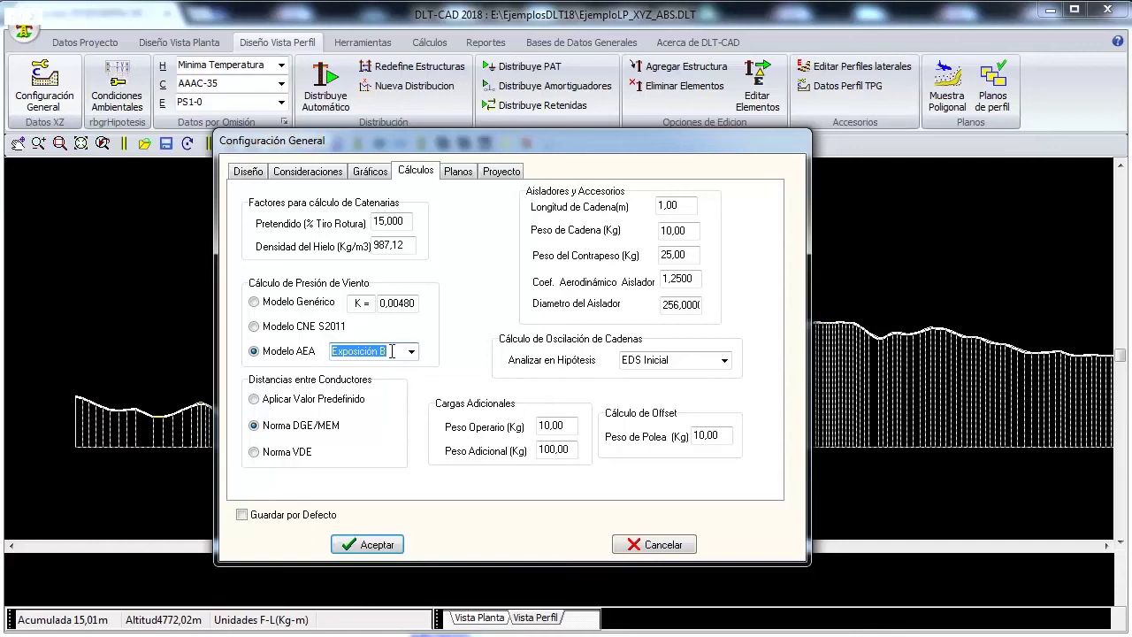
left_click(273, 328)
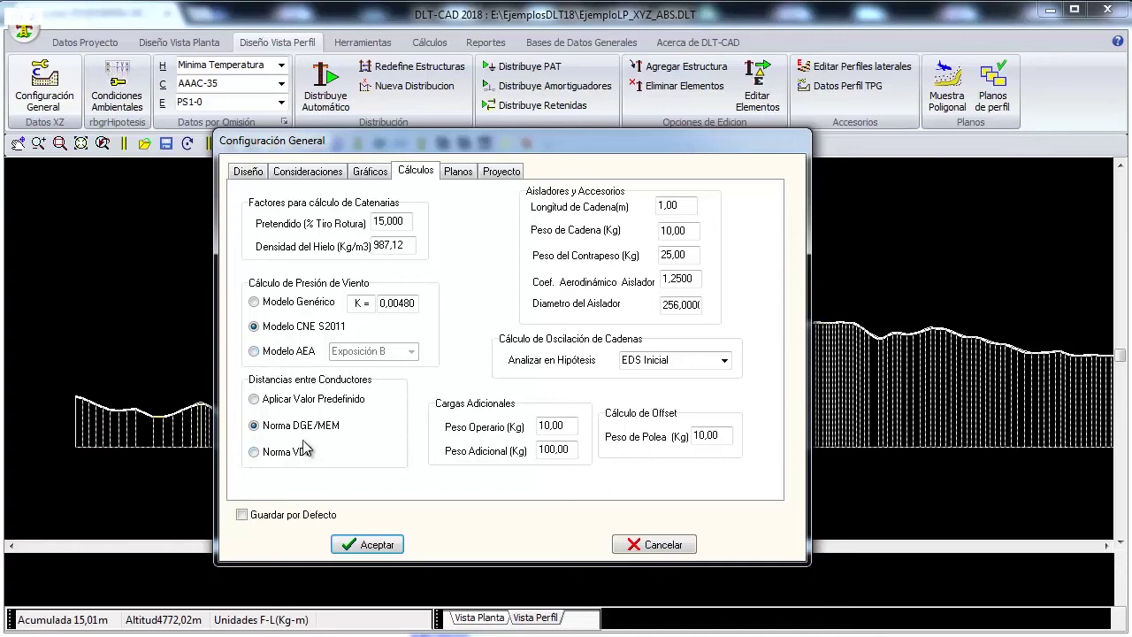
Try Norma VDE for the distances between conductors and return to Norma DGE/MEM.
left_click(255, 452)
left_click(255, 427)
left_click(256, 453)
left_click(255, 427)
Revisit the design and calculation settings, mark the general configuration to be saved as default, and accept it.
left_click(255, 173)
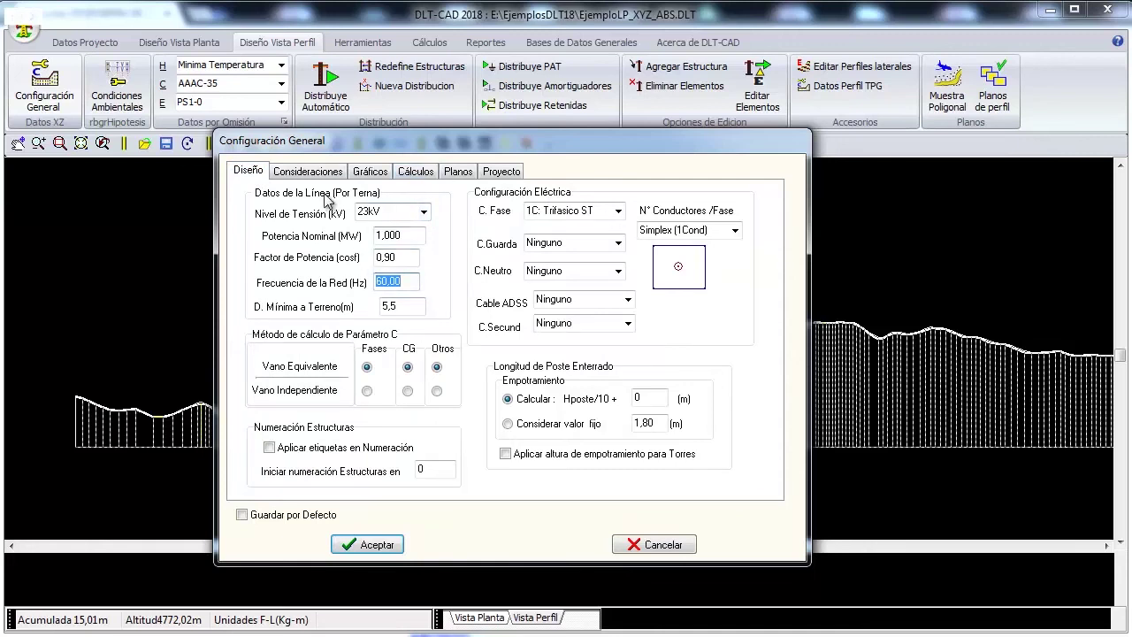
left_click(418, 171)
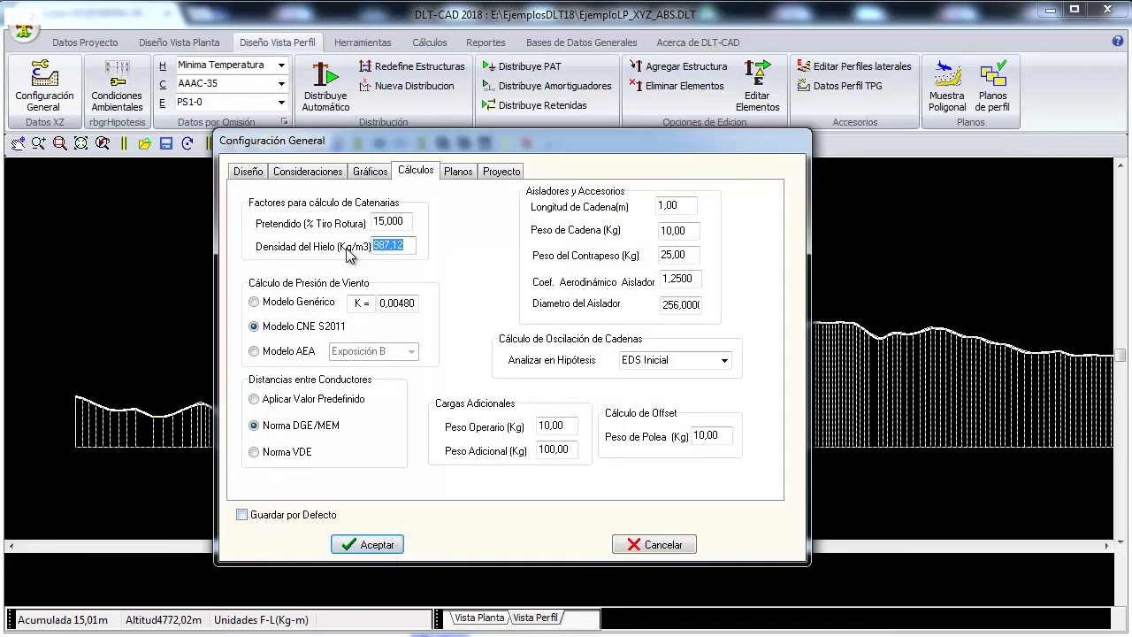
left_click(243, 516)
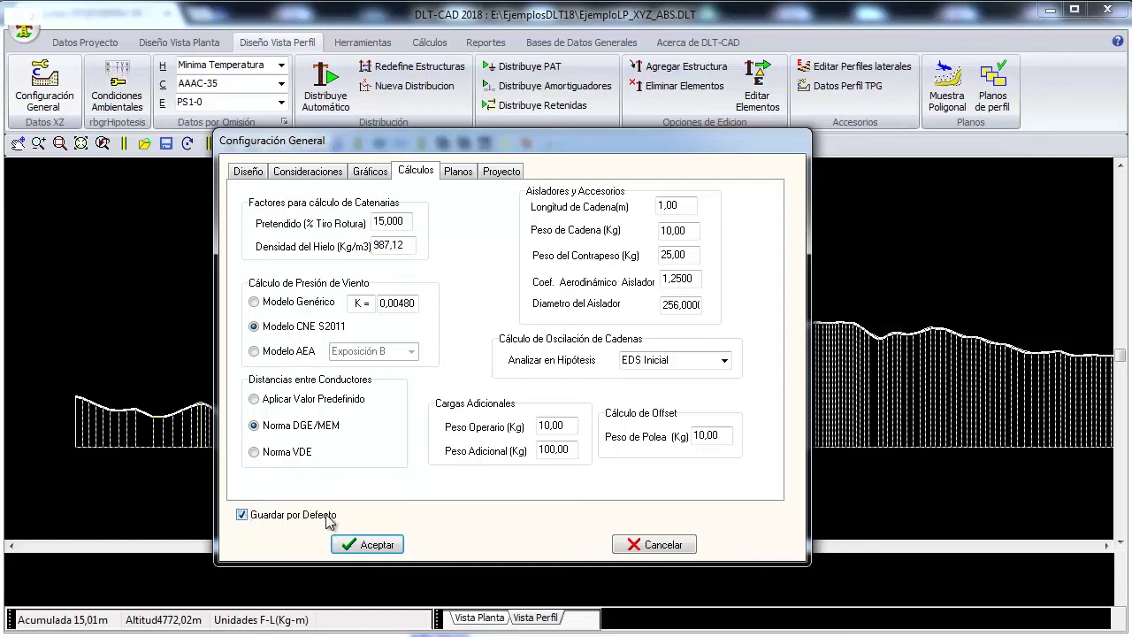
left_click(378, 545)
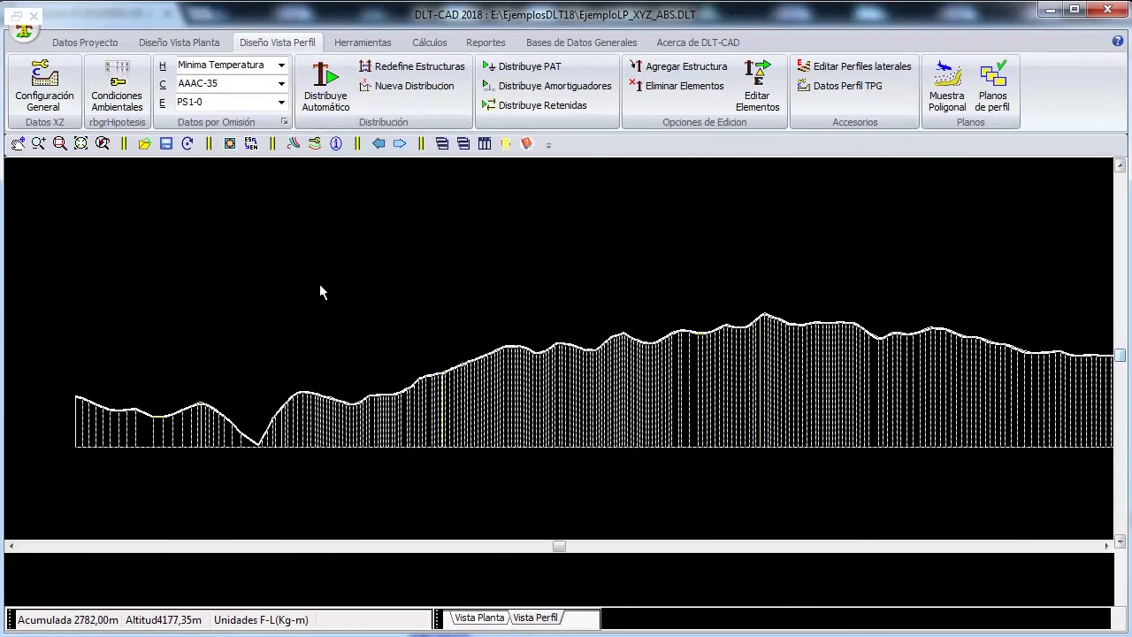